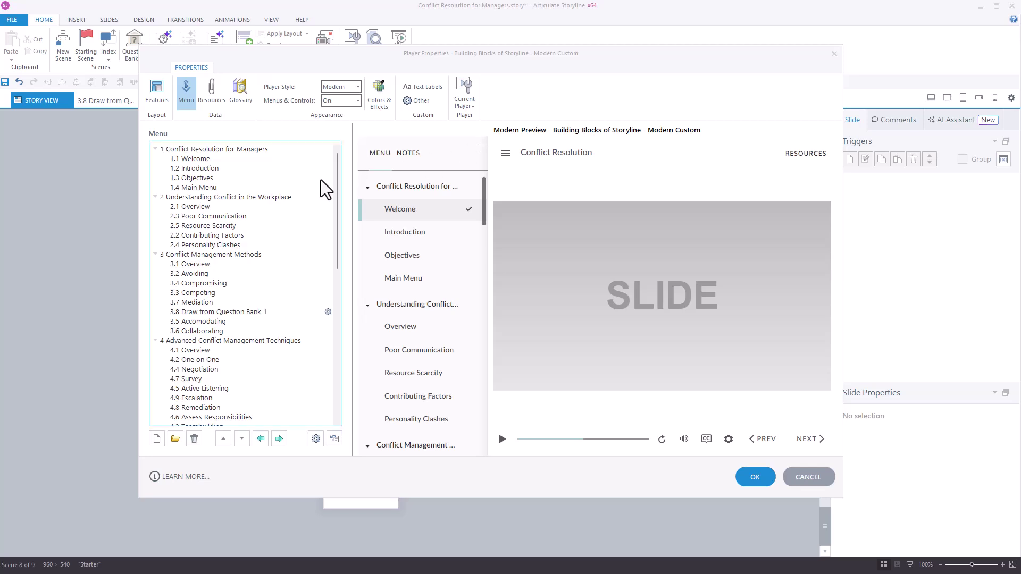
Step: Rename the Untitled slide 8.1 to Conclusion
drag(337, 181, 340, 337)
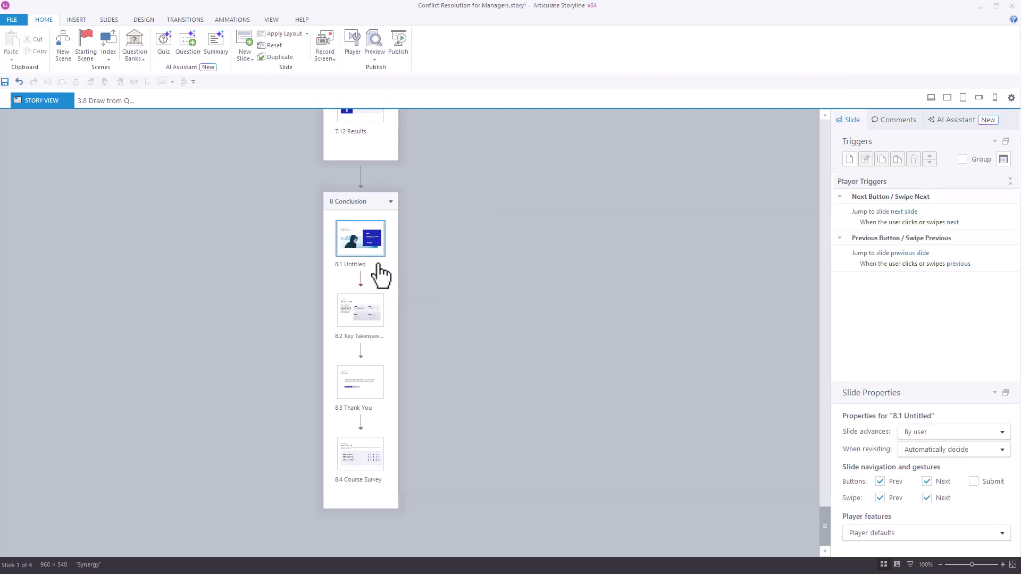
click(380, 274)
text(Cond)
text(lusion)
click(441, 351)
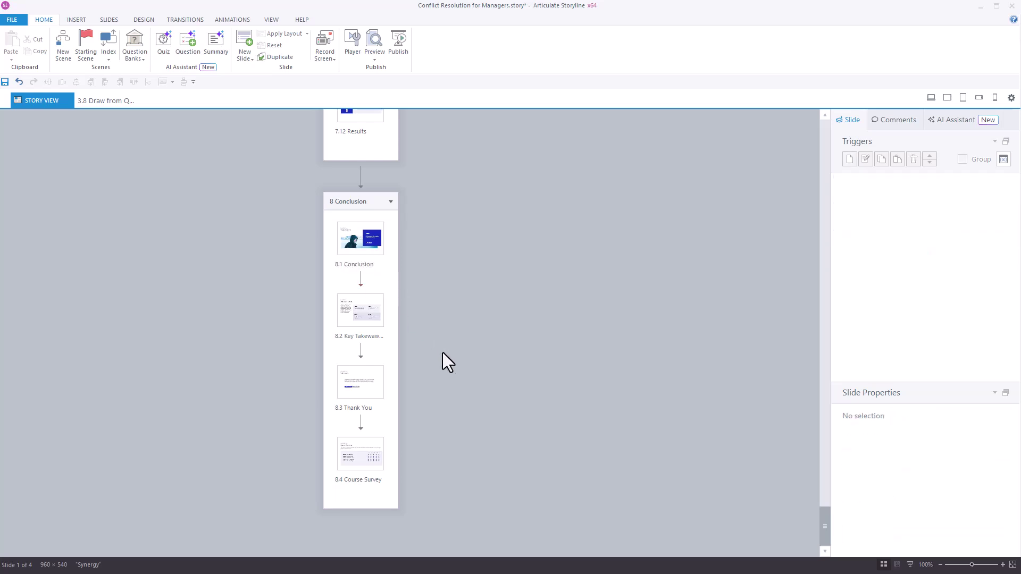
Step: Correct slide 8.2's misspelled title from 'Key Takewaways' to 'Key Takeaways'
click(376, 337)
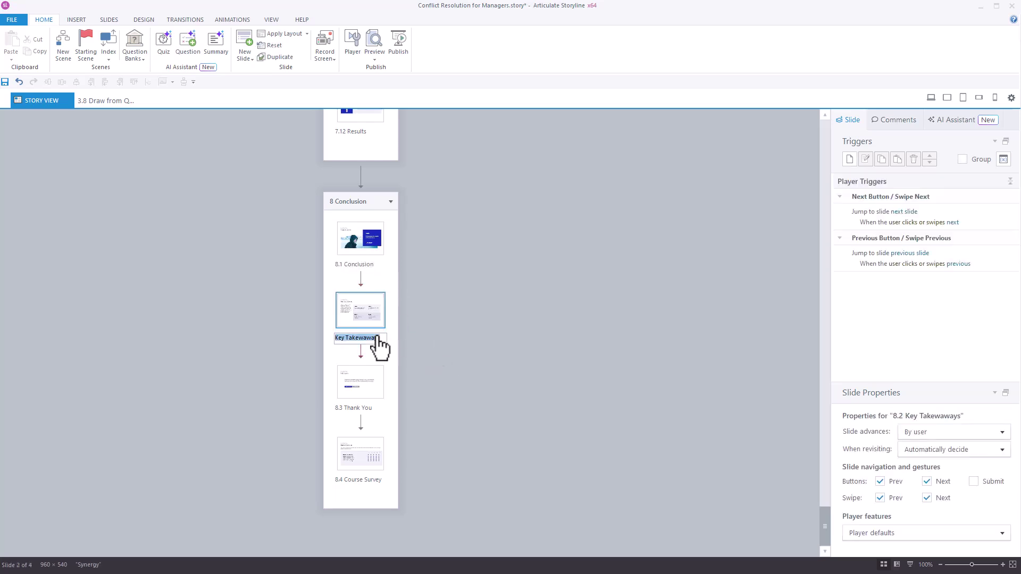
click(377, 337)
key(Delete)
click(431, 409)
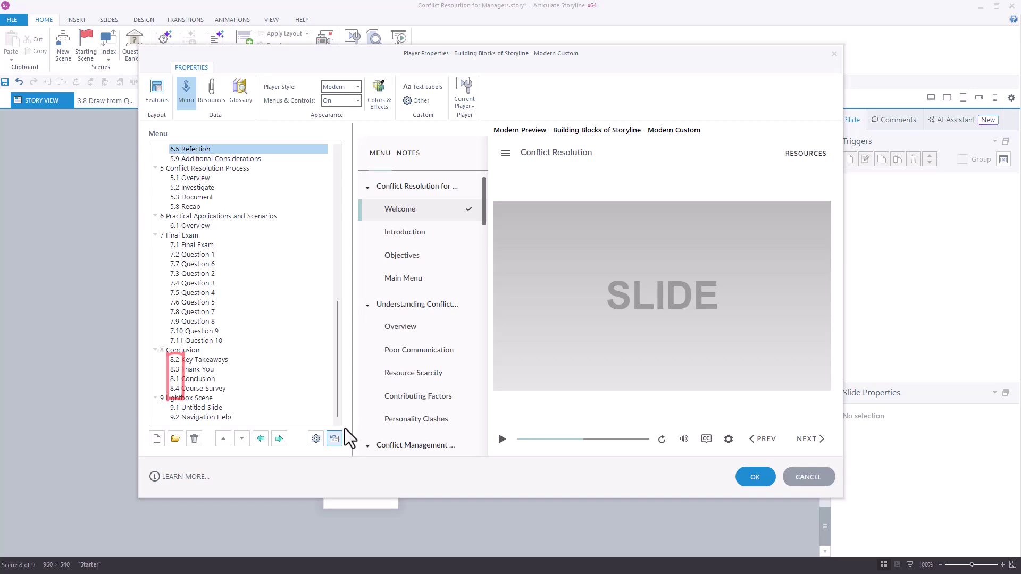
Step: Reset the menu from the story and confirm with Yes
click(334, 439)
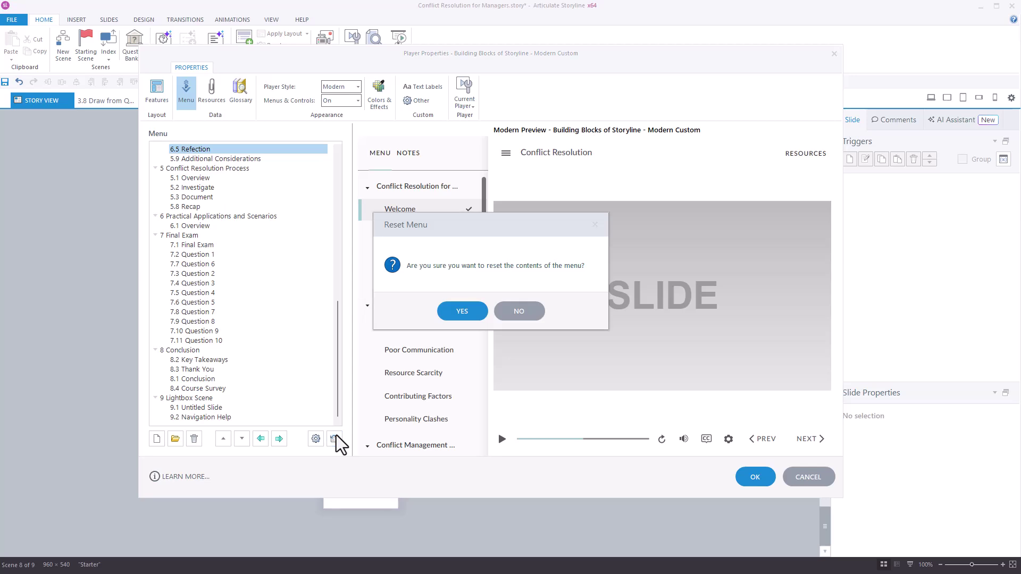
click(474, 314)
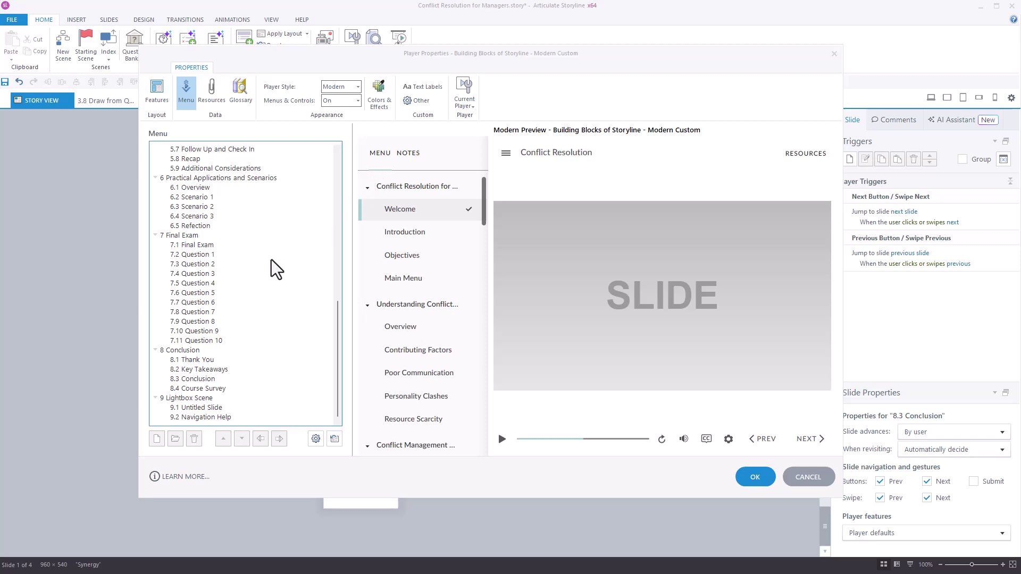
Step: Delete quiz questions 7.2 Question 1 through 7.11 Question 10 from the menu
click(198, 255)
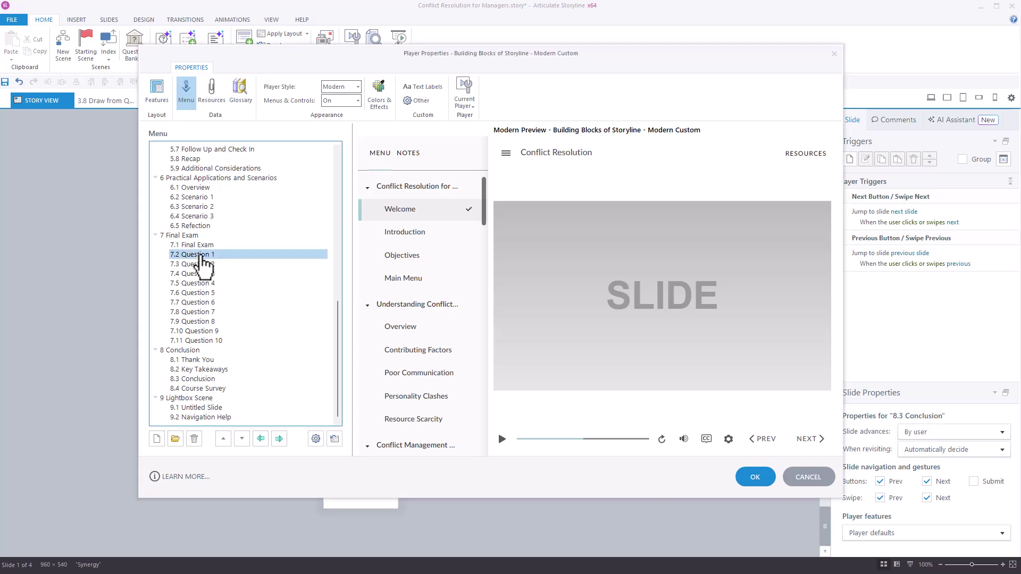
click(194, 439)
click(194, 438)
click(194, 439)
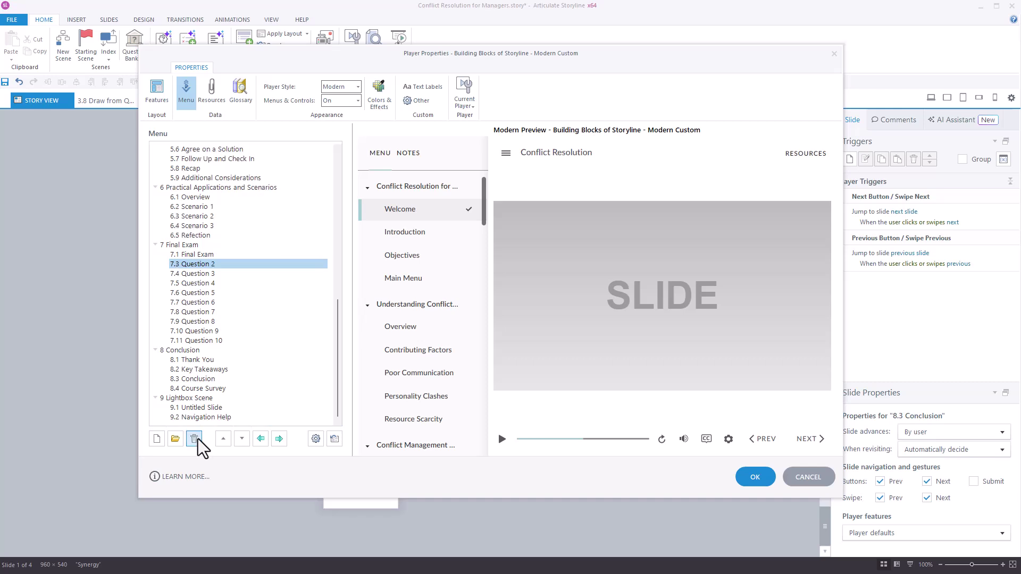
click(194, 439)
click(195, 439)
click(194, 438)
click(194, 439)
click(194, 439)
click(197, 438)
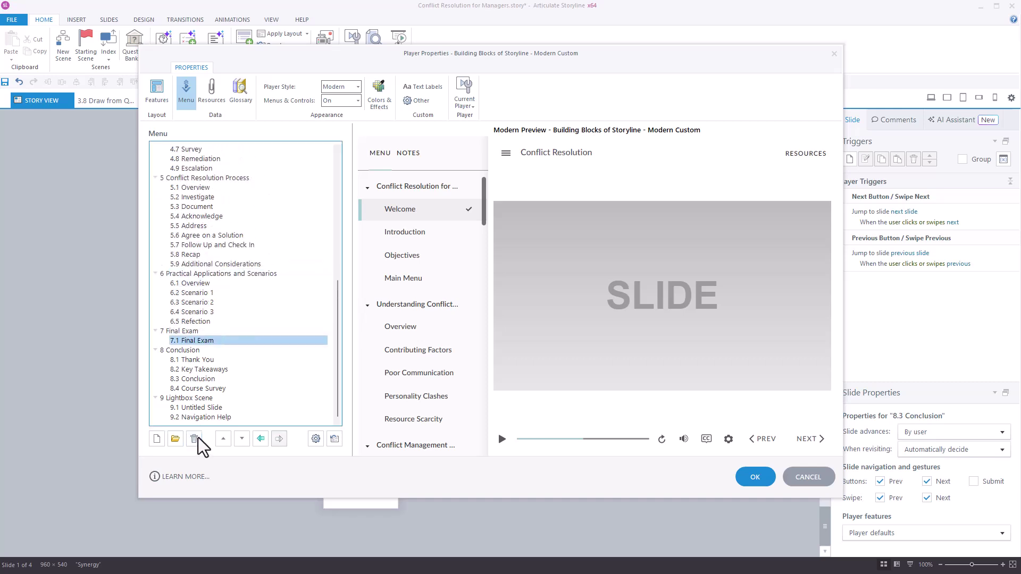
Step: Remove the 9 Lightbox Scene entry together with its child slides
click(209, 399)
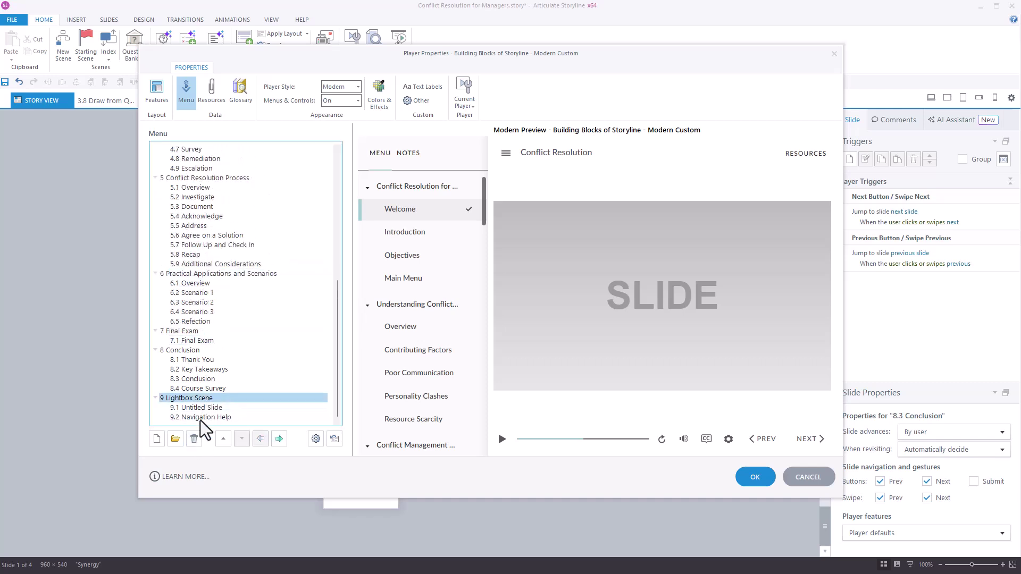
click(195, 440)
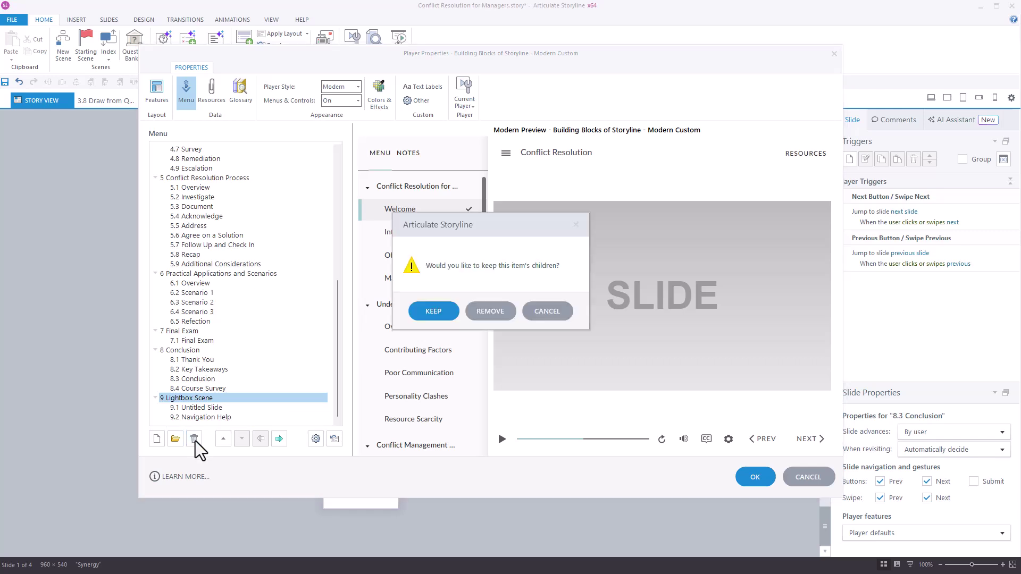
click(497, 315)
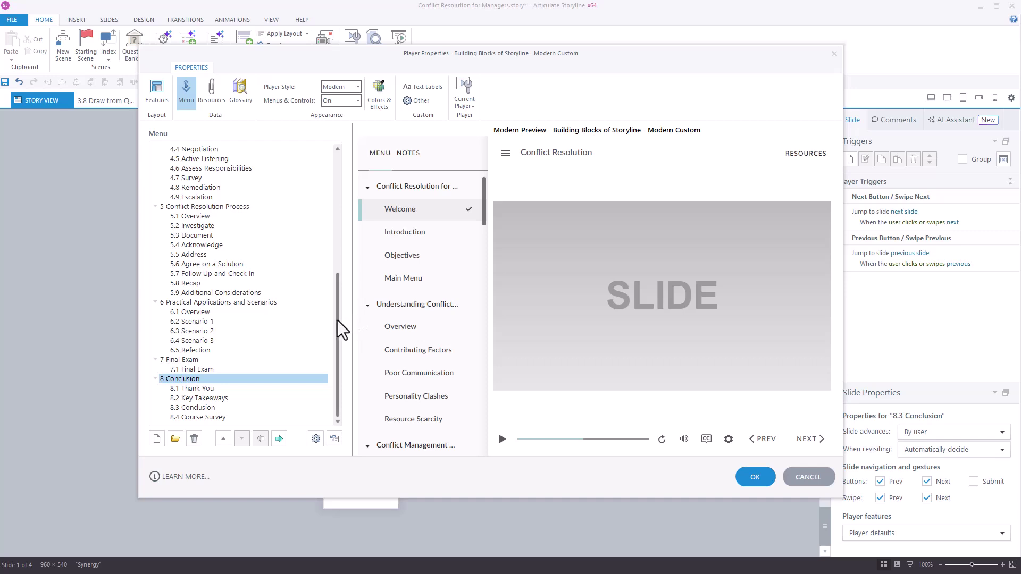
Step: Delete the 1 Conflict Resolution for Managers heading but keep its slides
drag(337, 320, 335, 167)
click(296, 152)
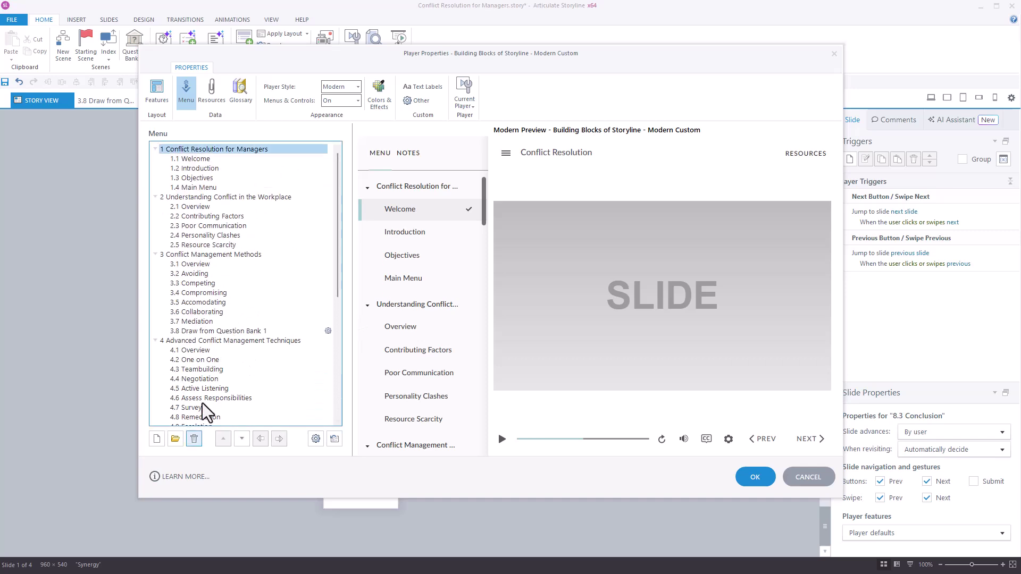
click(194, 439)
click(433, 312)
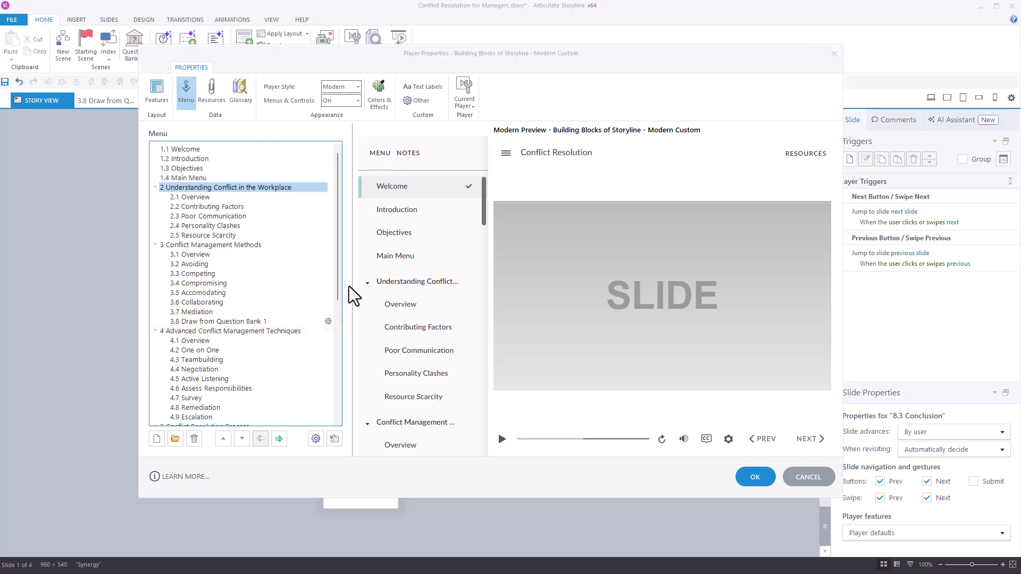
Step: Select the 3 Conflict Management Methods entry, closing the slide list without inserting anything
click(328, 321)
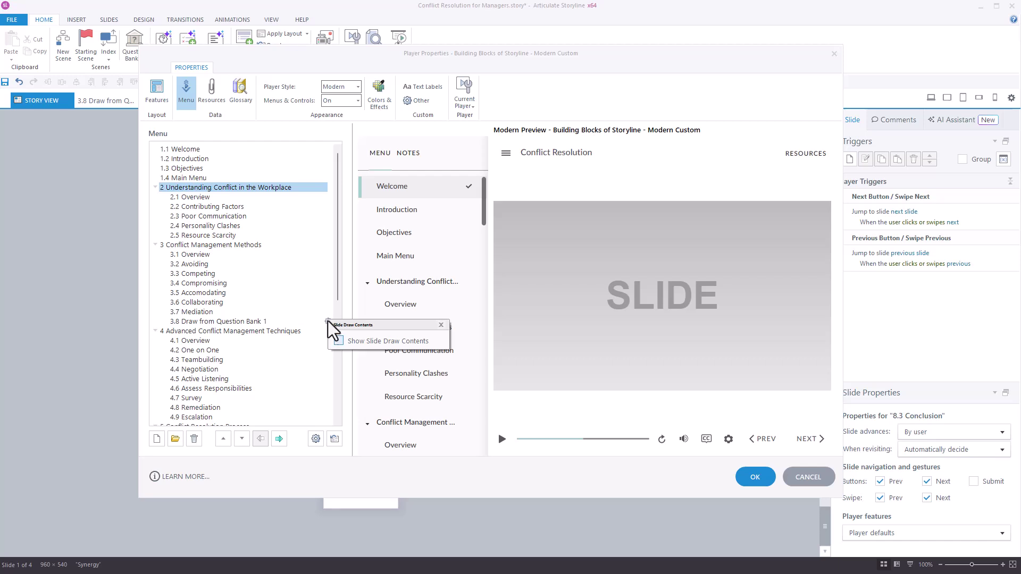
click(174, 440)
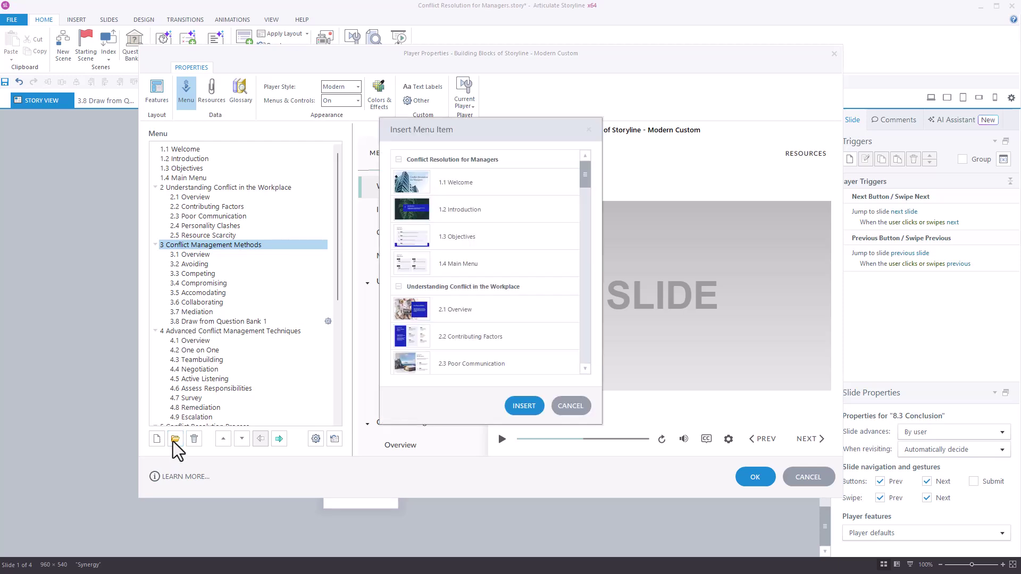
key(Escape)
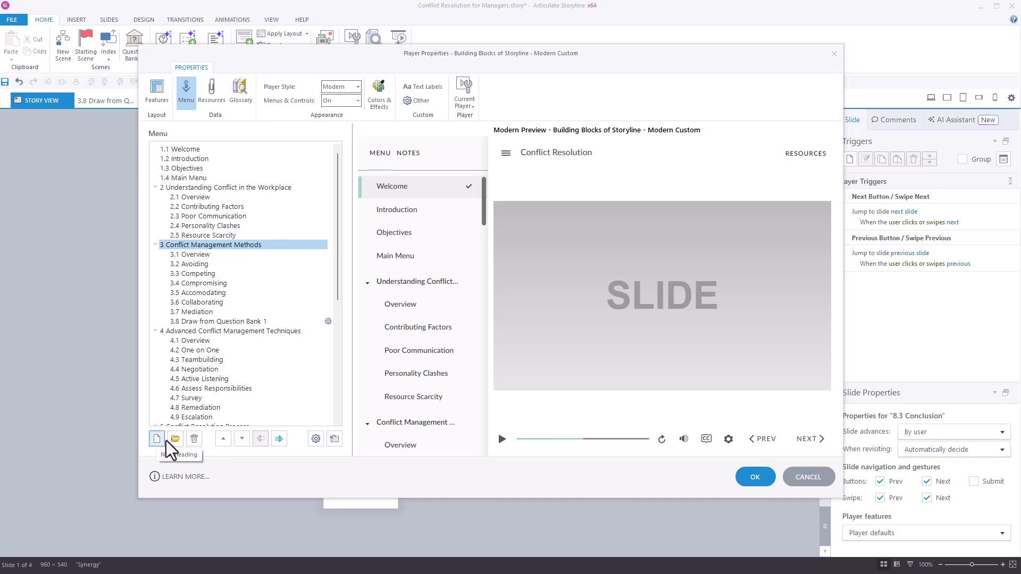
Step: Insert a new heading named 'Different Methods' above 3 Conflict Management Methods
click(157, 440)
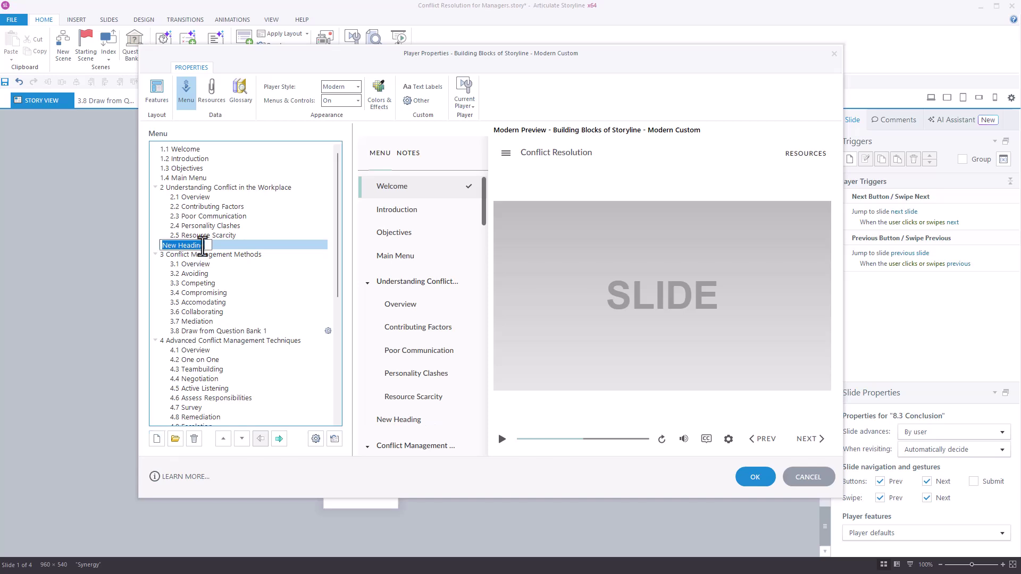
text(Different Methods)
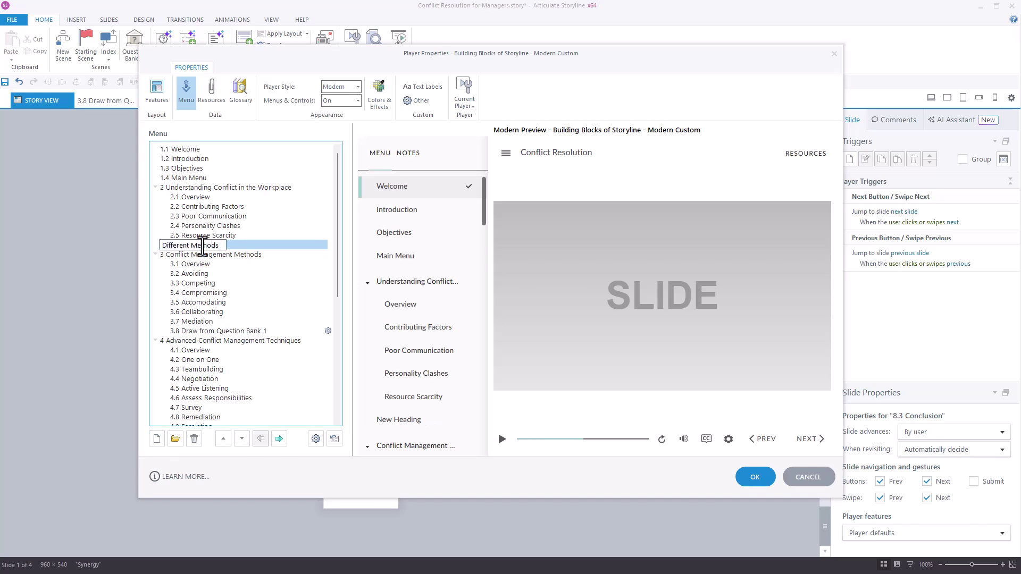
key(Return)
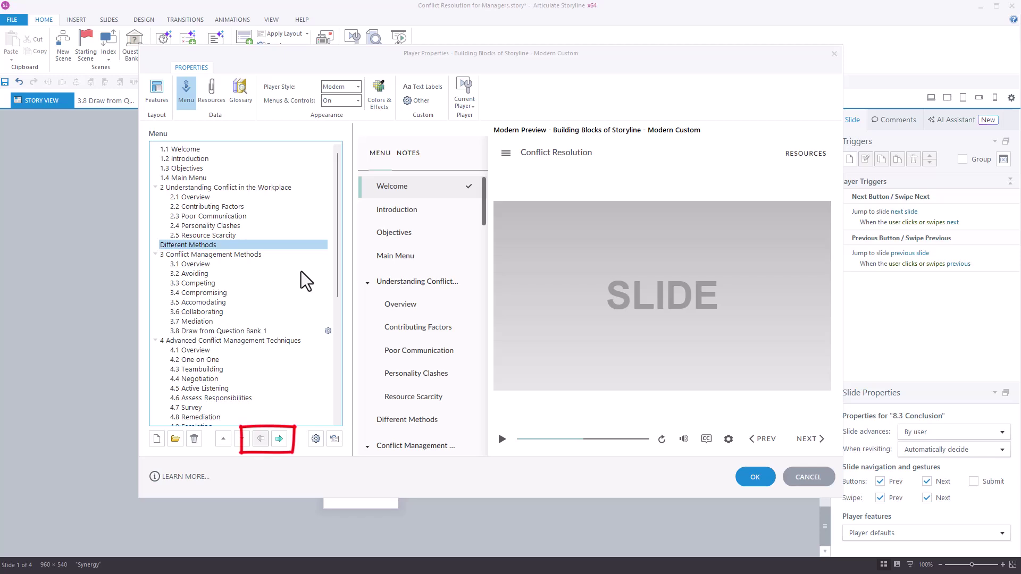
Step: Indent 3.2 Avoiding, 3.3 Competing, 3.4 Compromising, 3.5 Accomodating, 3.6 Collaborating and 3.7 Mediation under 3.1 Overview
click(192, 274)
click(277, 438)
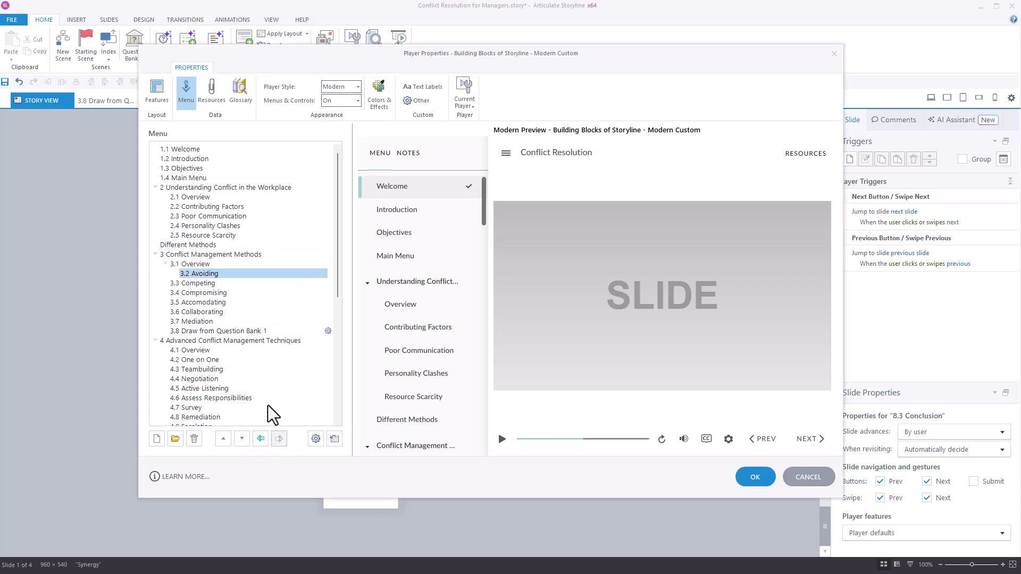
click(221, 284)
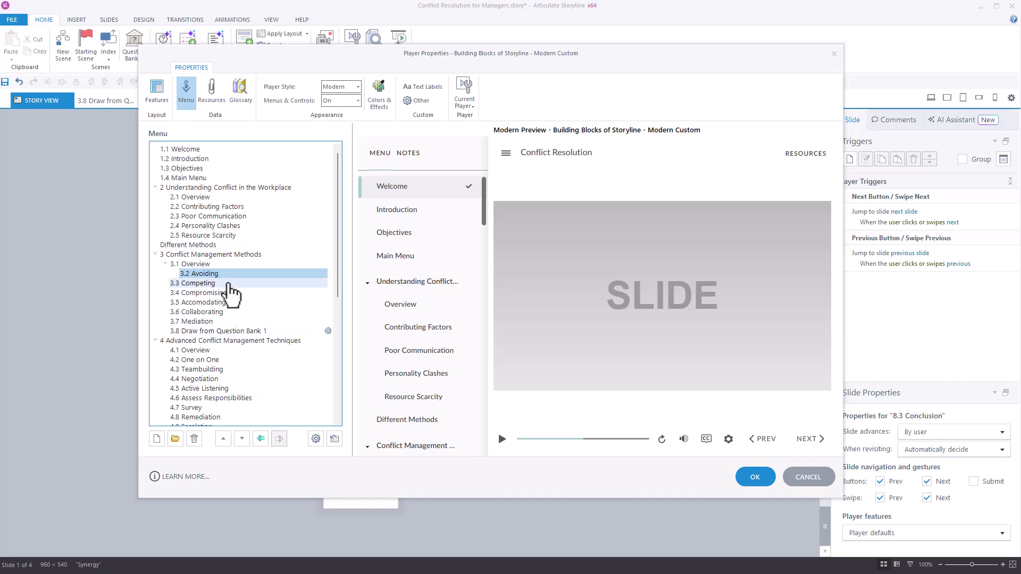
click(277, 439)
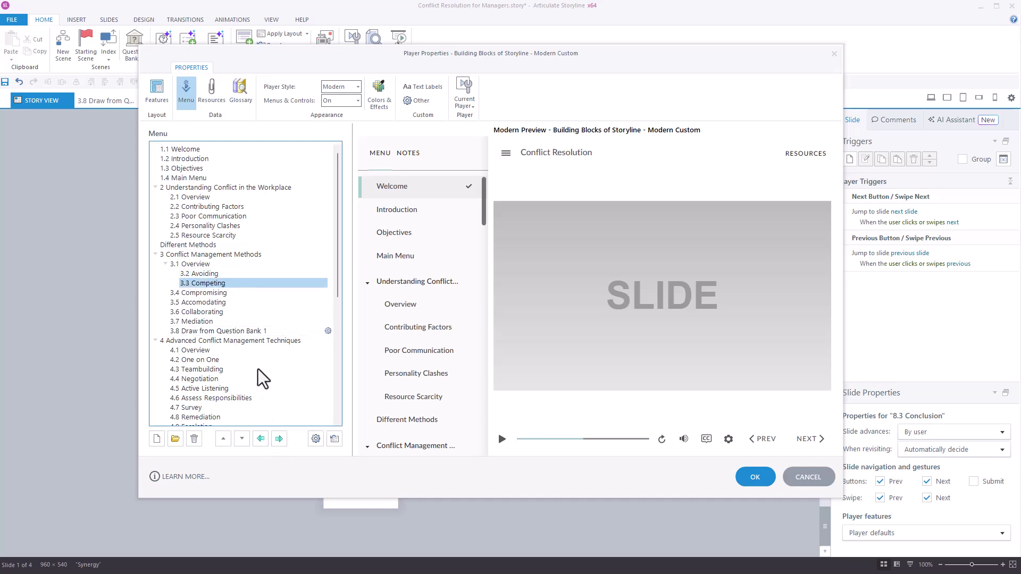
click(234, 294)
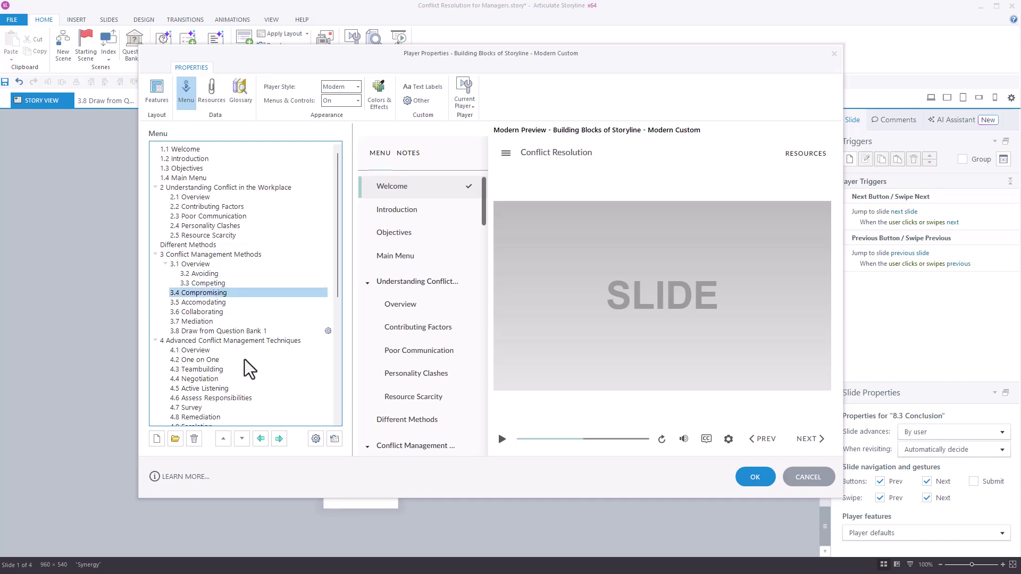
click(279, 439)
click(202, 302)
shift+click(204, 312)
click(279, 439)
click(197, 322)
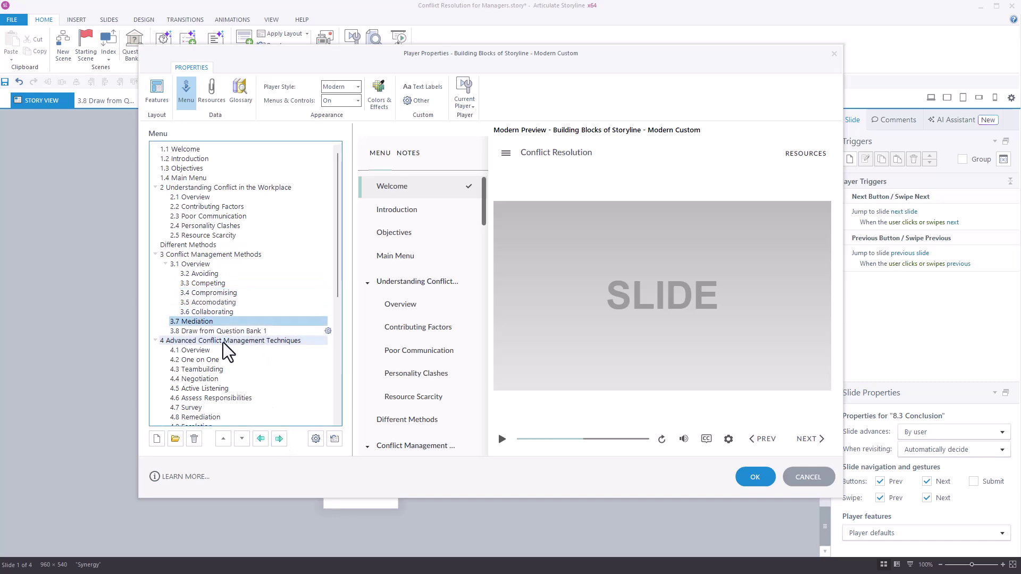
click(277, 439)
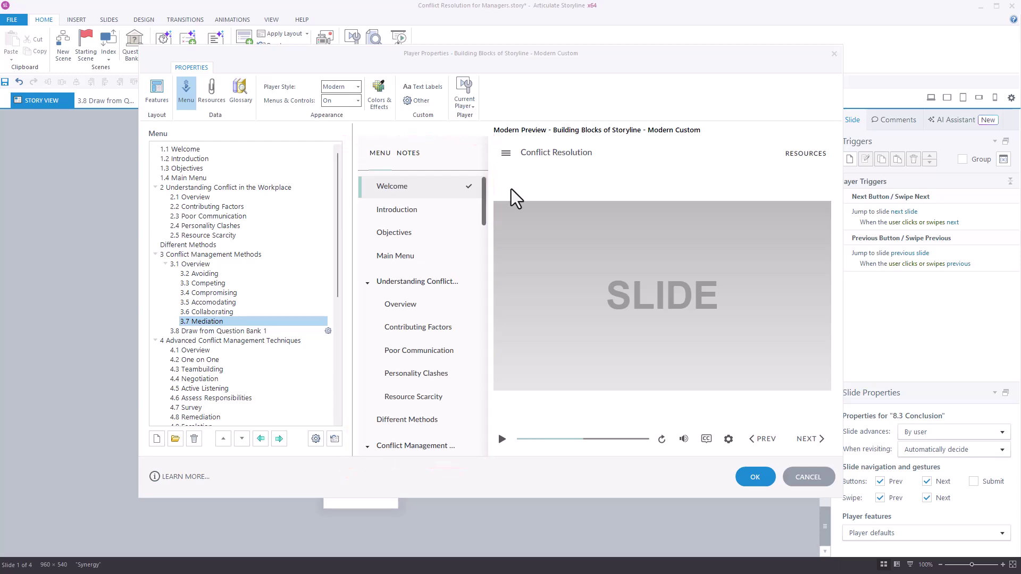
Step: Collapse 3.1 Overview and scenes 2 through 8 in the menu tree, then open Menu Options
click(212, 255)
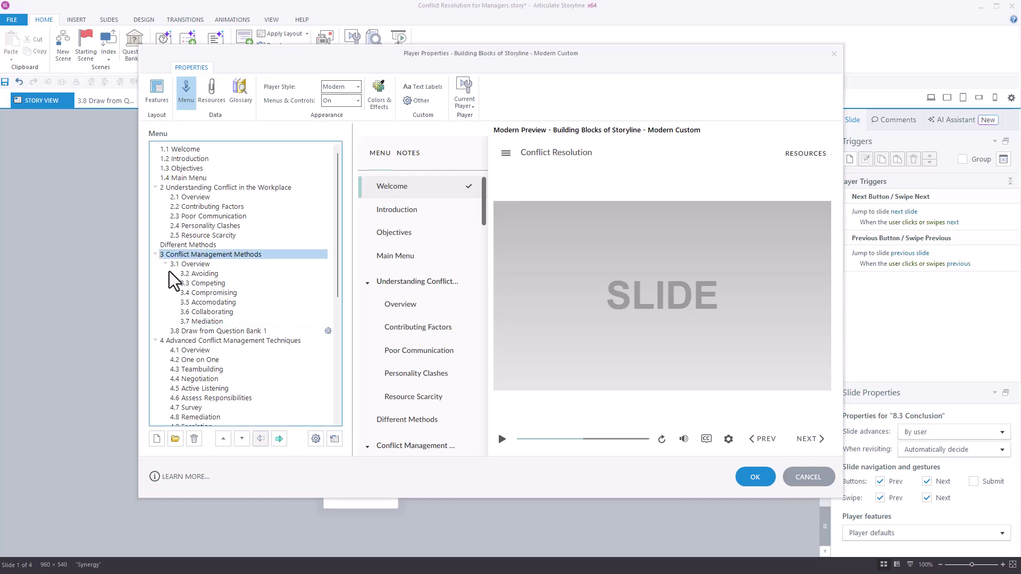
click(166, 264)
click(154, 188)
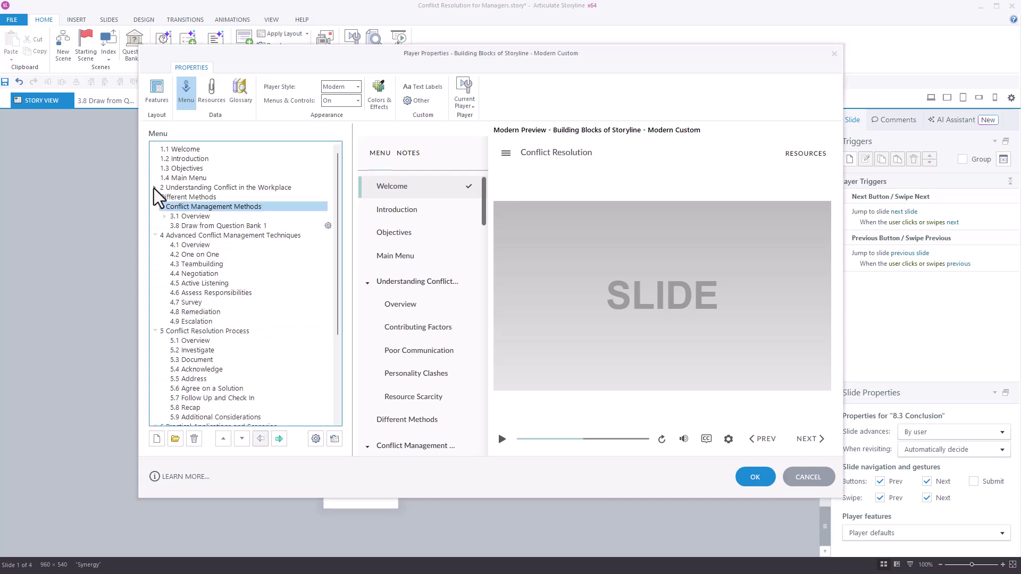
click(154, 206)
click(155, 216)
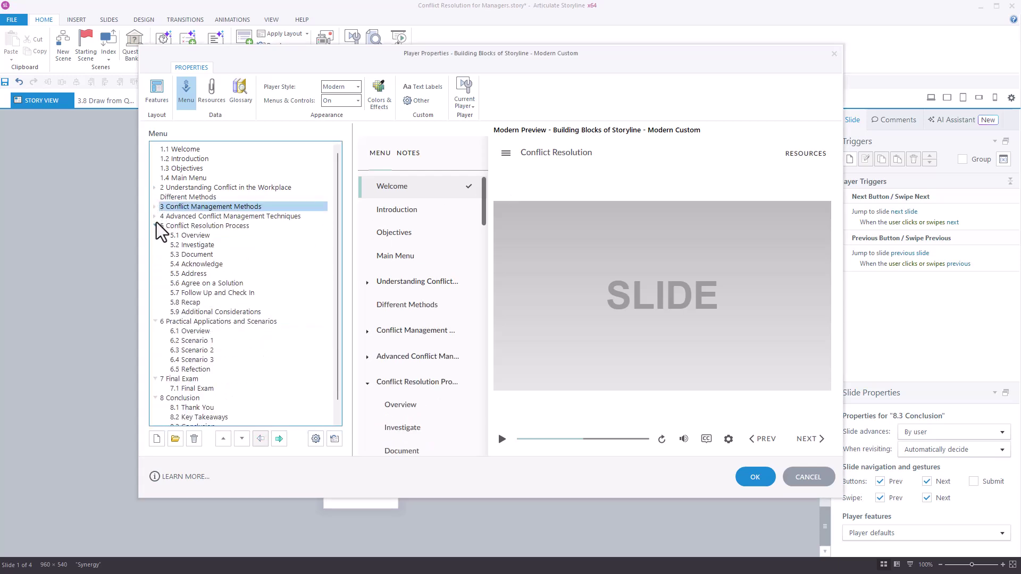
click(155, 225)
click(155, 235)
click(156, 245)
click(155, 254)
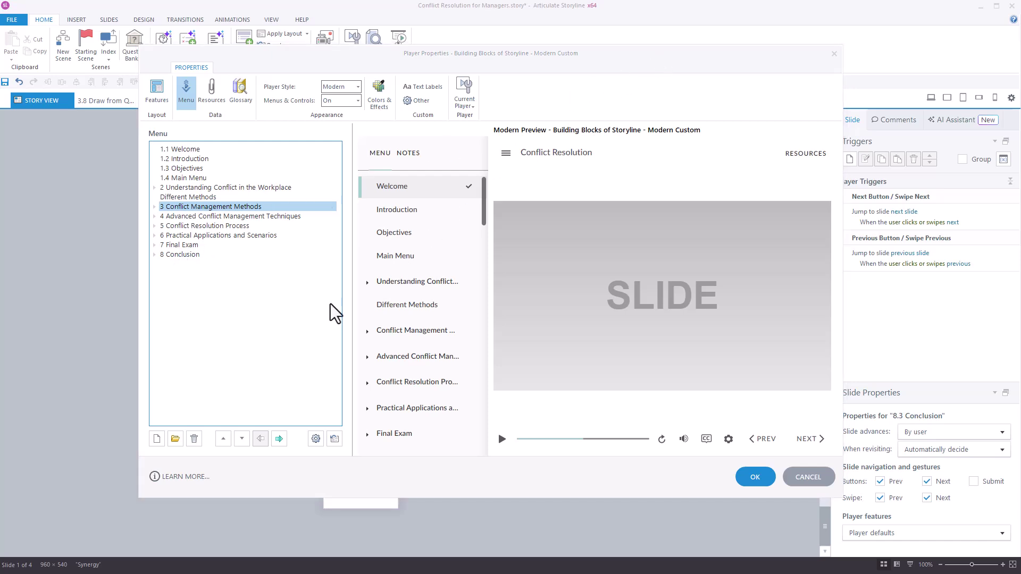
click(314, 439)
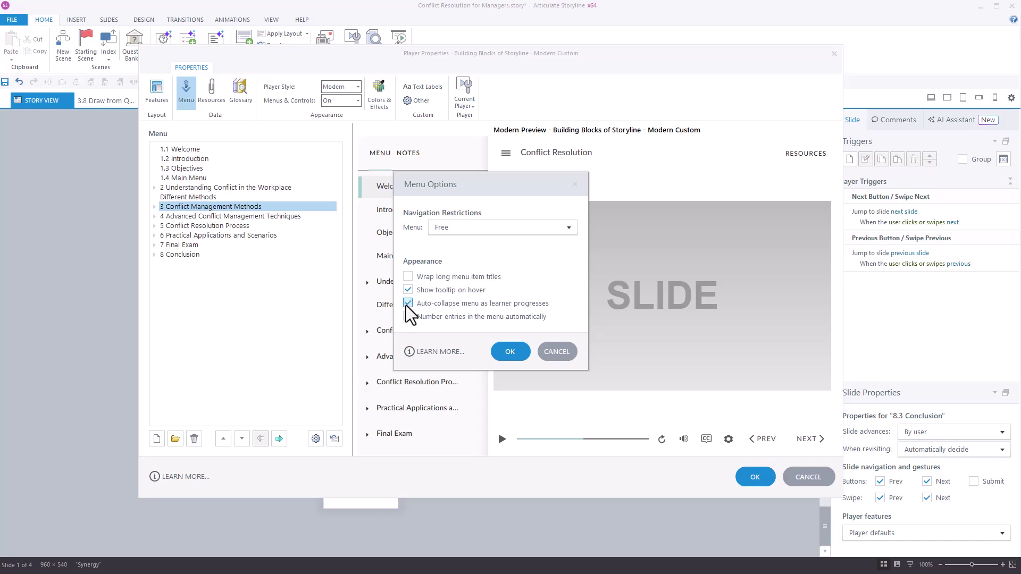
Step: Set menu navigation to Restricted, keeping auto-collapse on, and apply the options
click(566, 227)
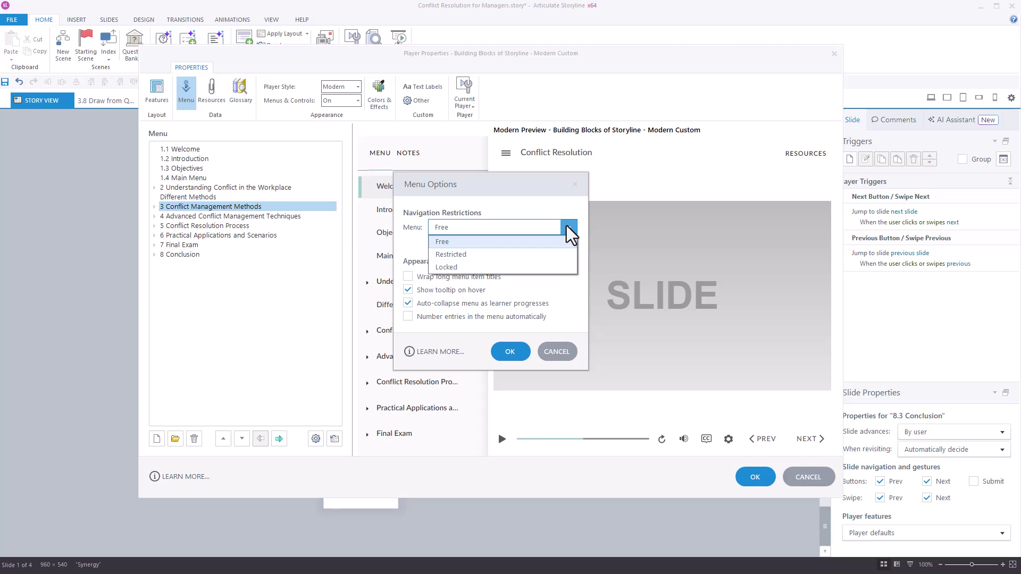
click(563, 254)
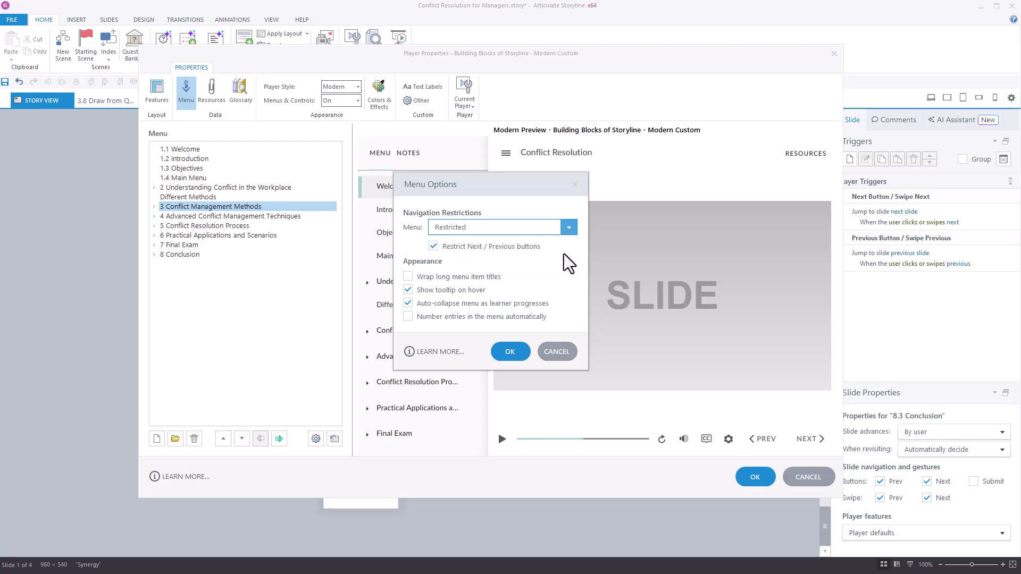
click(509, 351)
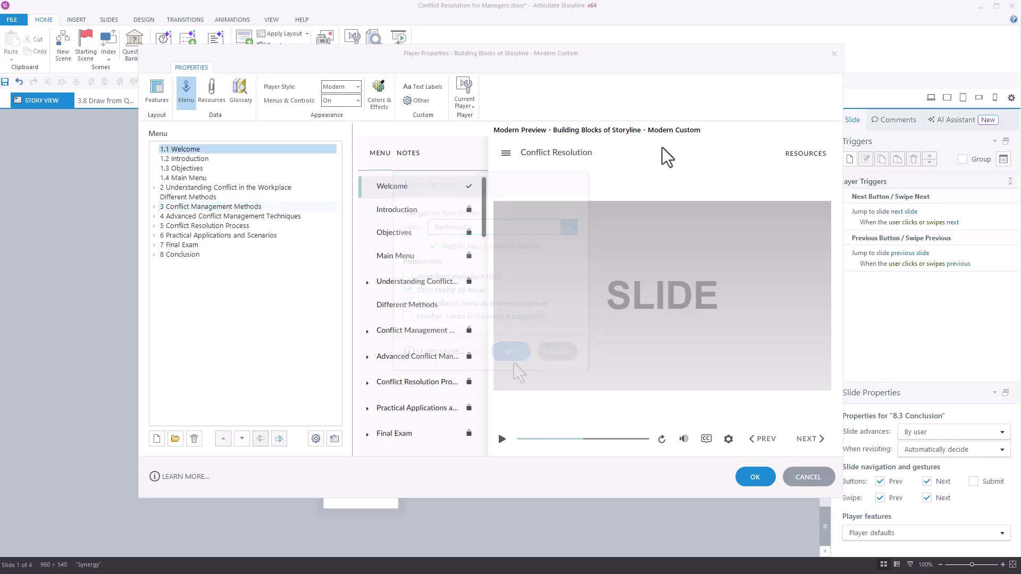